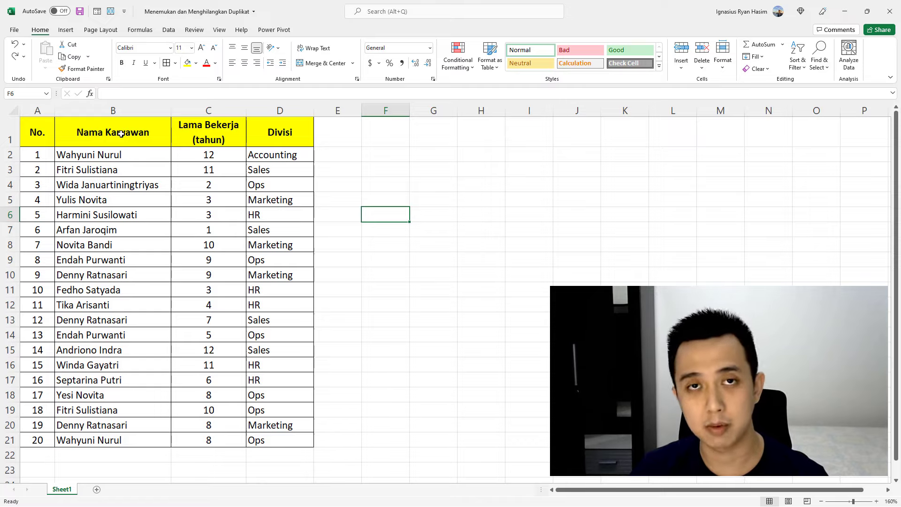
# Select the employee names in B1:B21 and open the Conditional Formatting highlight rules
pyautogui.moveTo(121, 135); pyautogui.dragTo(122, 440)
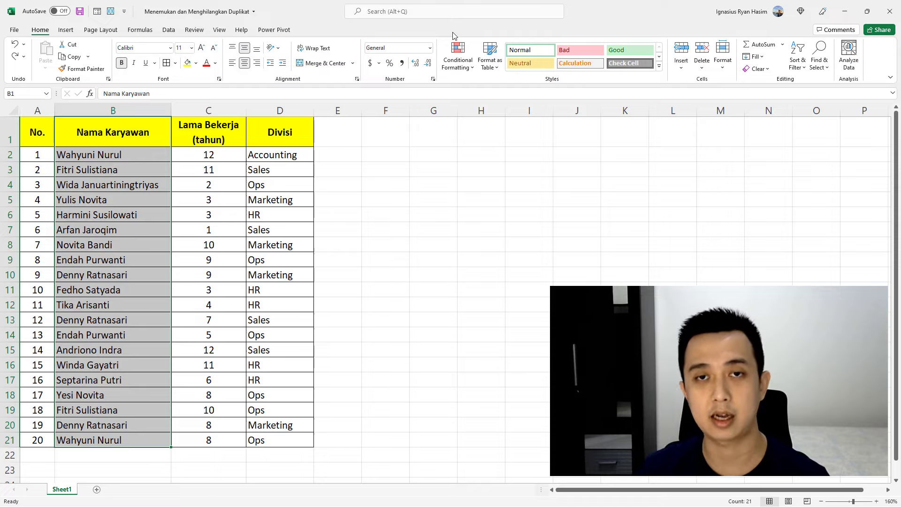
pyautogui.click(466, 71)
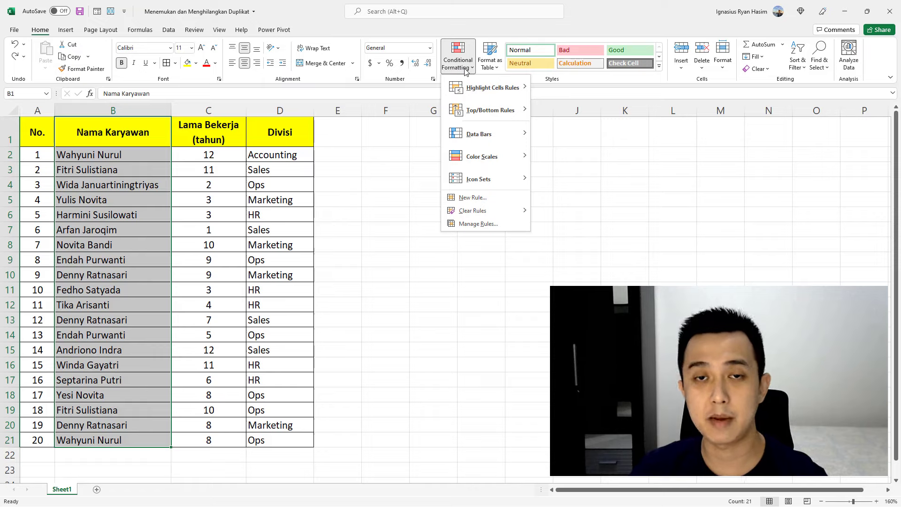
pyautogui.moveTo(491, 88)
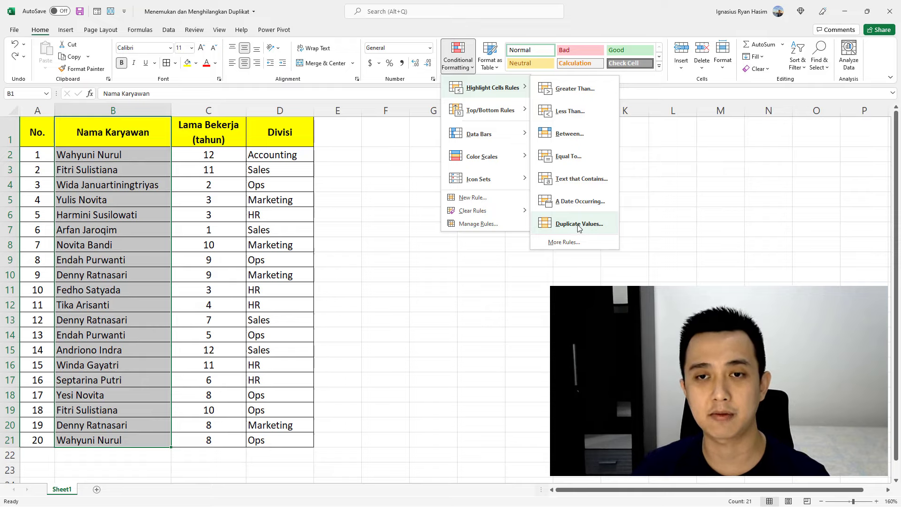
# Start a Duplicate Values rule, preview Unique, then set it back to Duplicate with light red fill
pyautogui.click(579, 224)
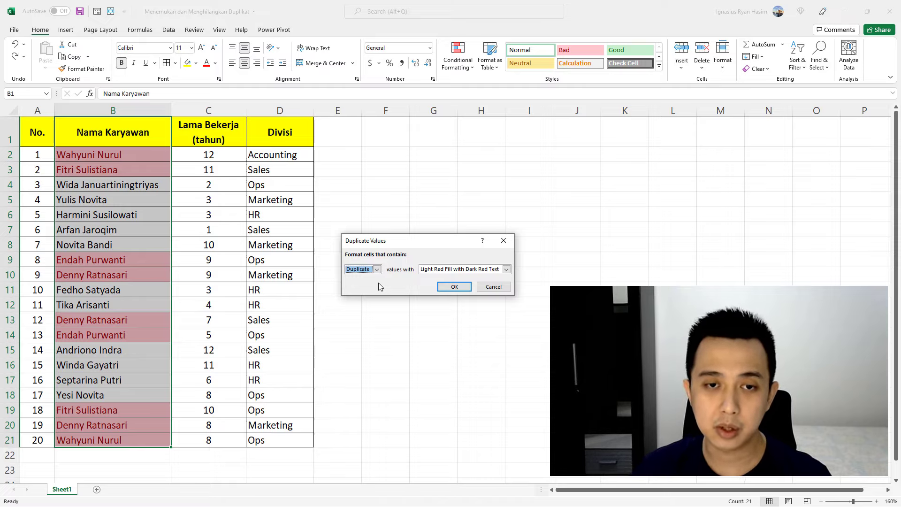
pyautogui.click(379, 269)
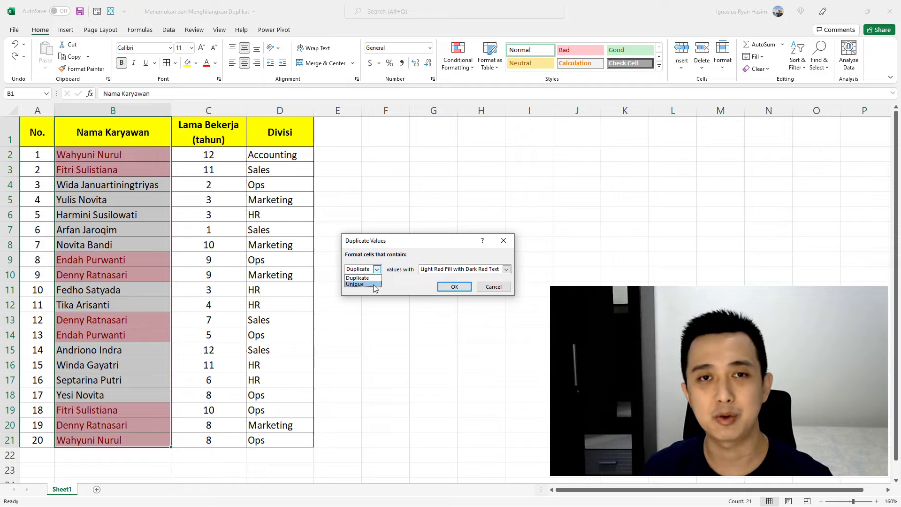
pyautogui.click(373, 285)
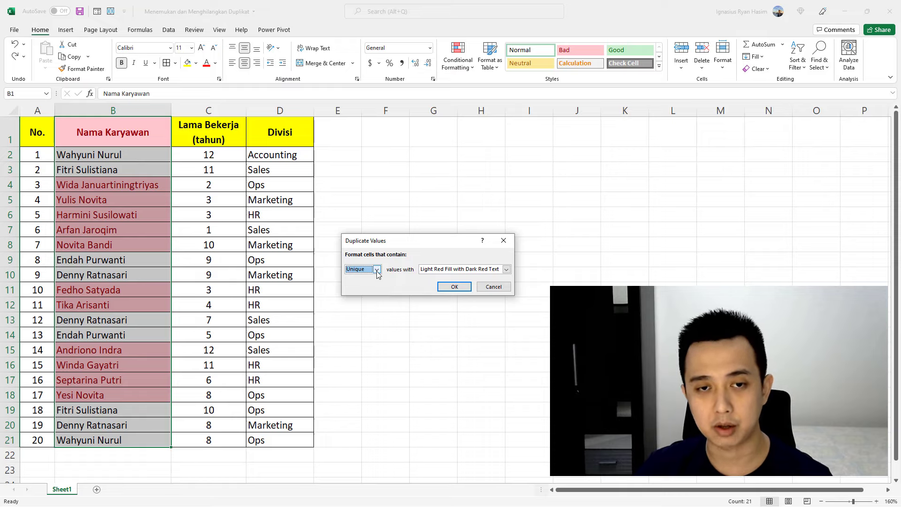
pyautogui.click(377, 268)
pyautogui.click(366, 278)
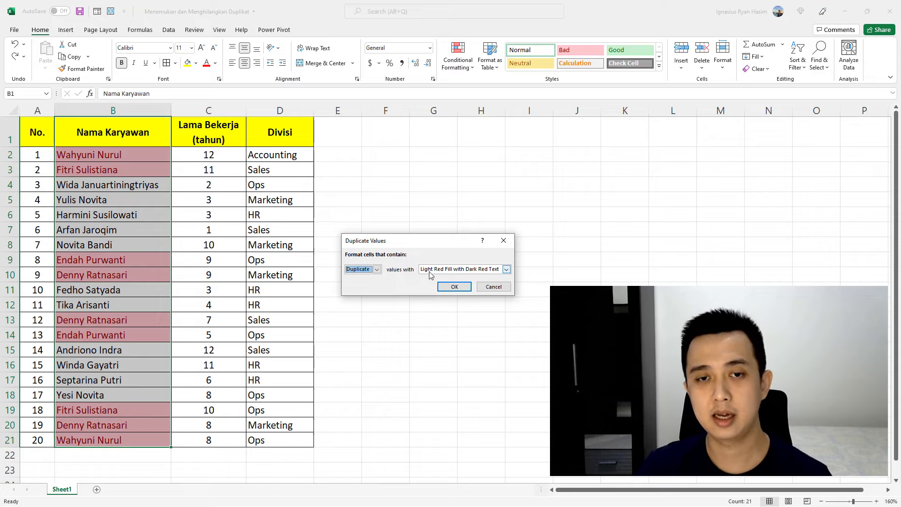
# Preview the duplicate names highlighted with yellow and then green fill
pyautogui.click(481, 273)
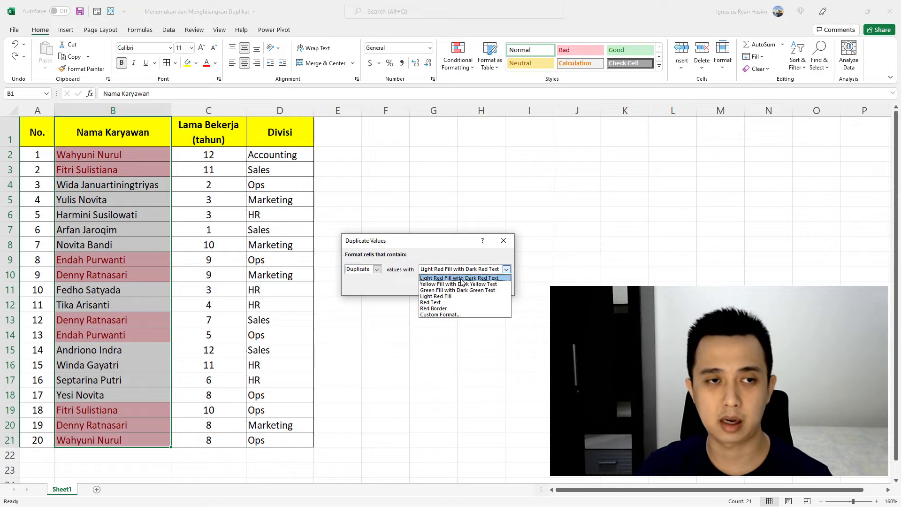
pyautogui.click(459, 284)
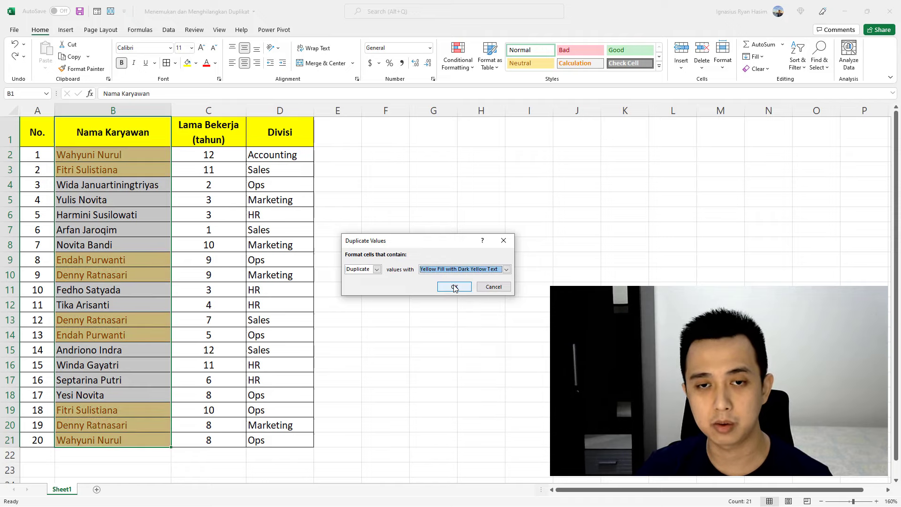
pyautogui.click(492, 270)
pyautogui.click(475, 290)
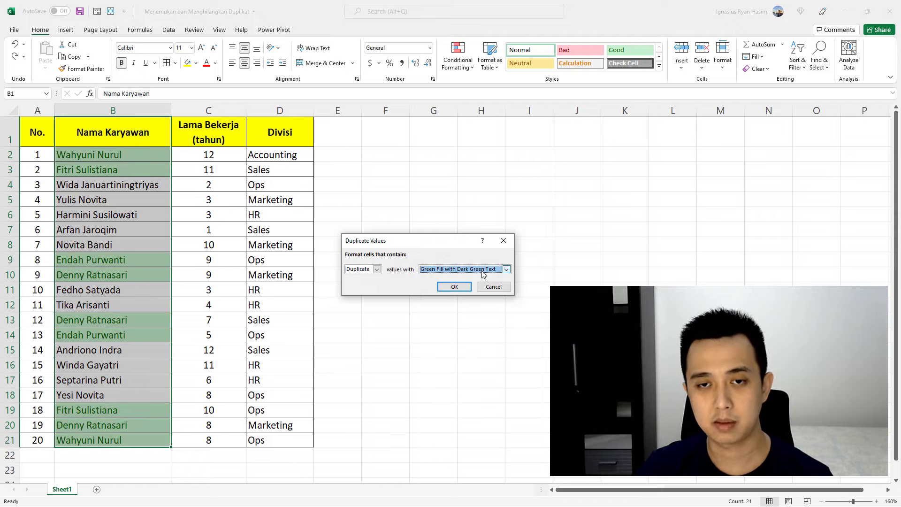
pyautogui.click(483, 272)
# Apply a custom orange background fill format to the duplicate-names rule
pyautogui.click(455, 315)
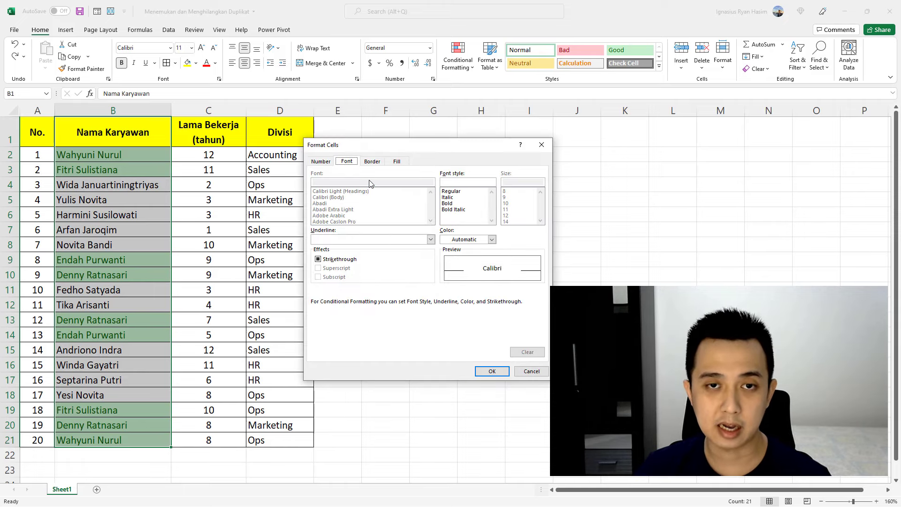
pyautogui.click(398, 162)
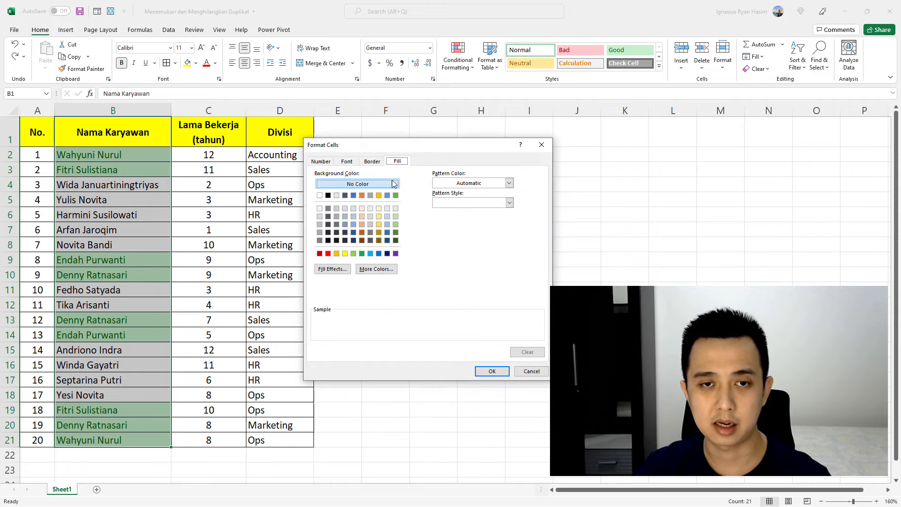
pyautogui.click(361, 224)
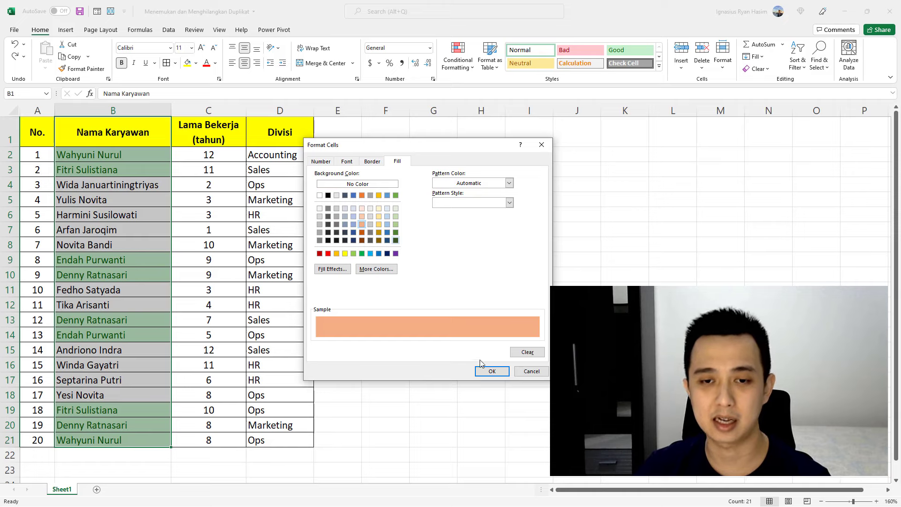
pyautogui.click(490, 371)
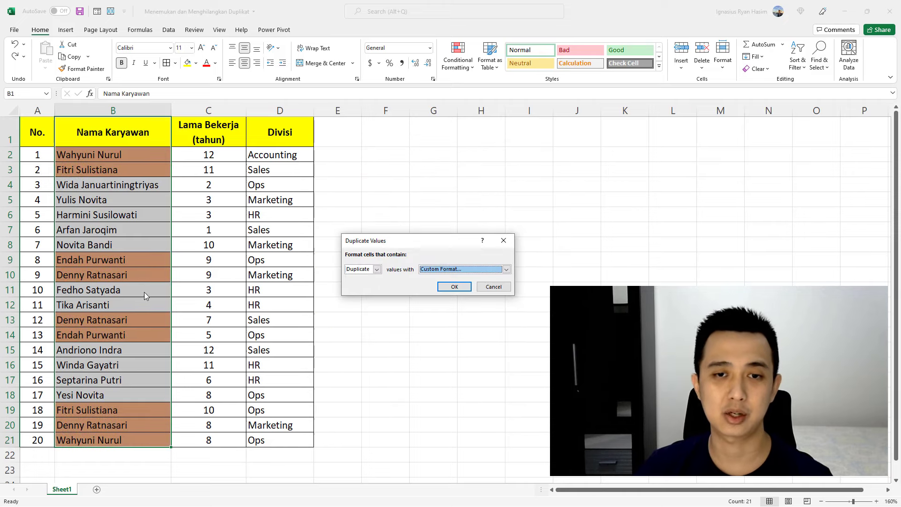
pyautogui.click(454, 286)
# Confirm the rule and compare the matching duplicate names in cells B2 and B21
pyautogui.click(385, 275)
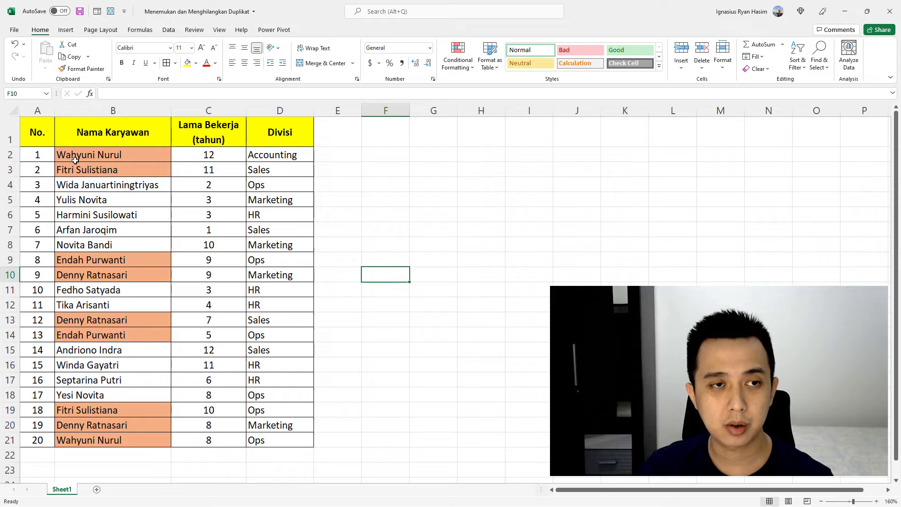
pyautogui.click(121, 156)
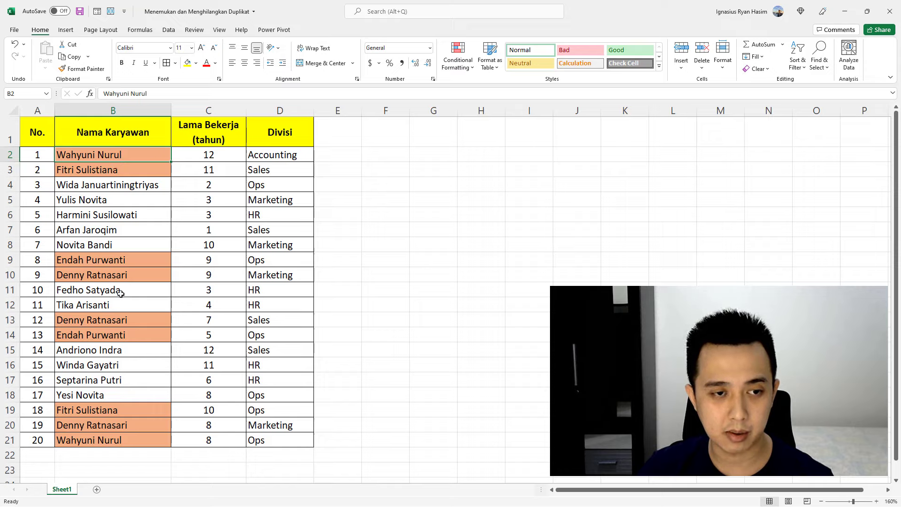
pyautogui.click(115, 441)
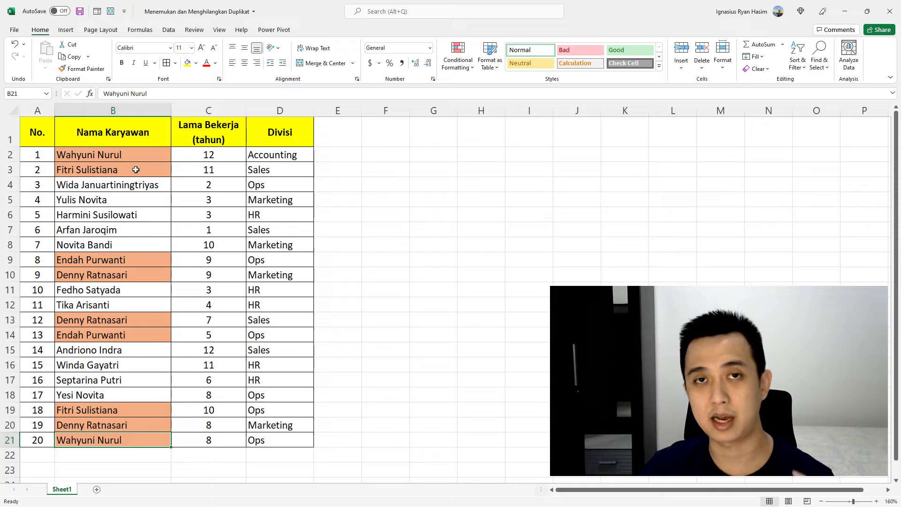
# Append 'S.' to the name in B2, undo the edit, then select the Nama Karyawan column
pyautogui.doubleClick(137, 155)
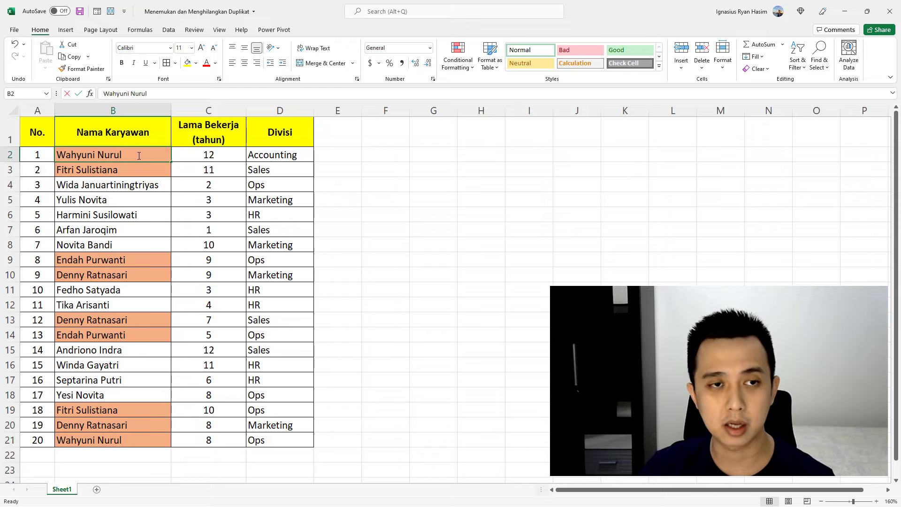
pyautogui.write(' S')
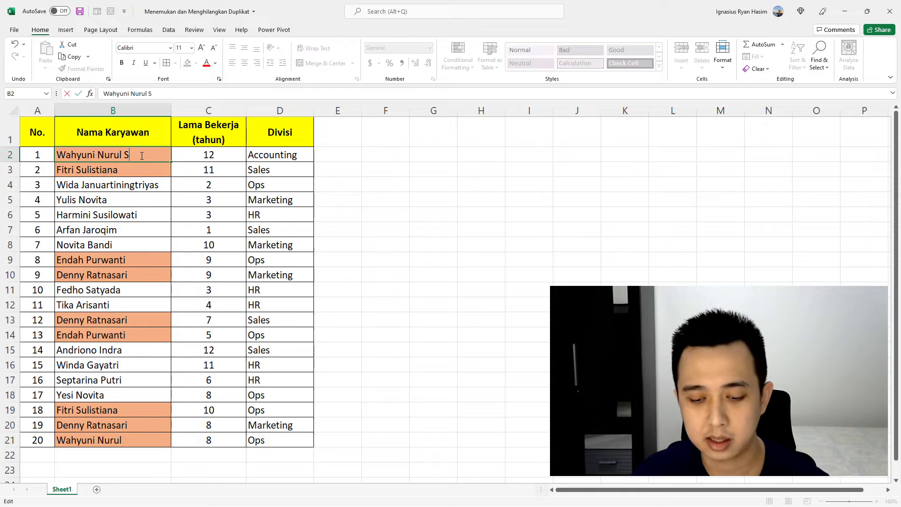
pyautogui.write('.')
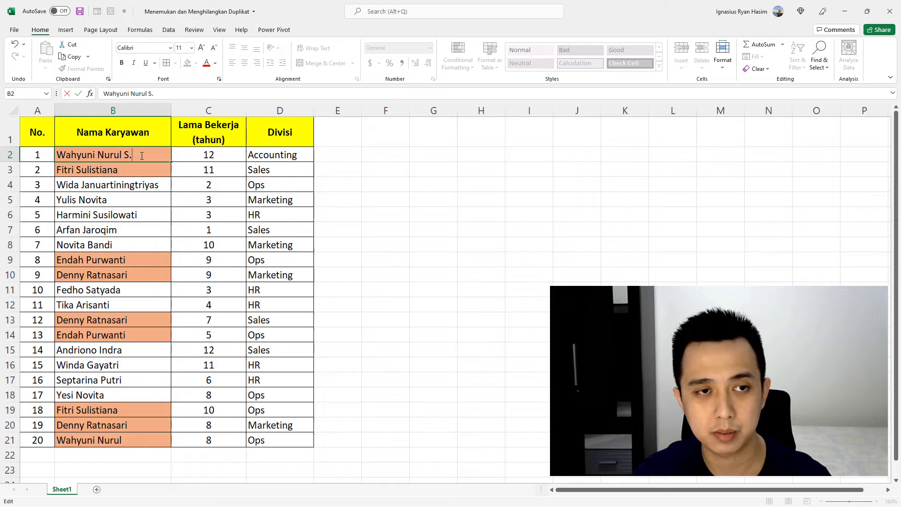
pyautogui.press('Return')
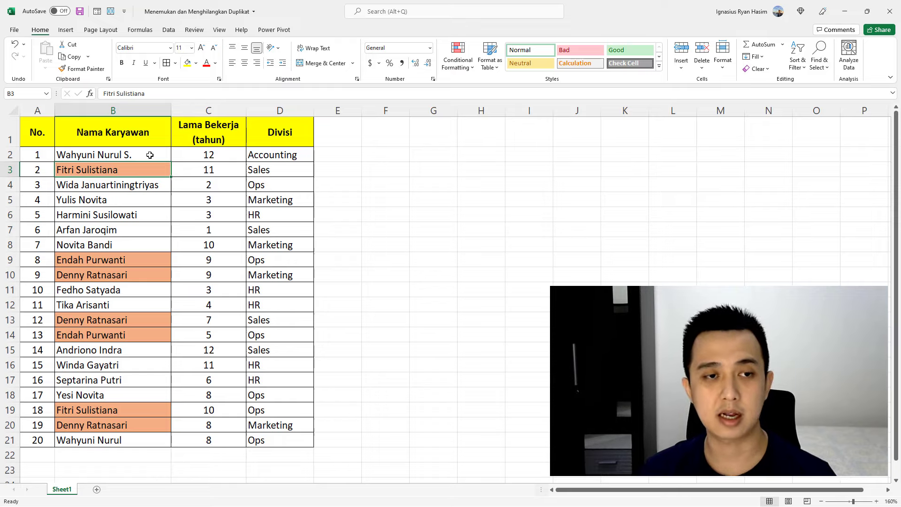
pyautogui.hotkey('ctrl', 'z')
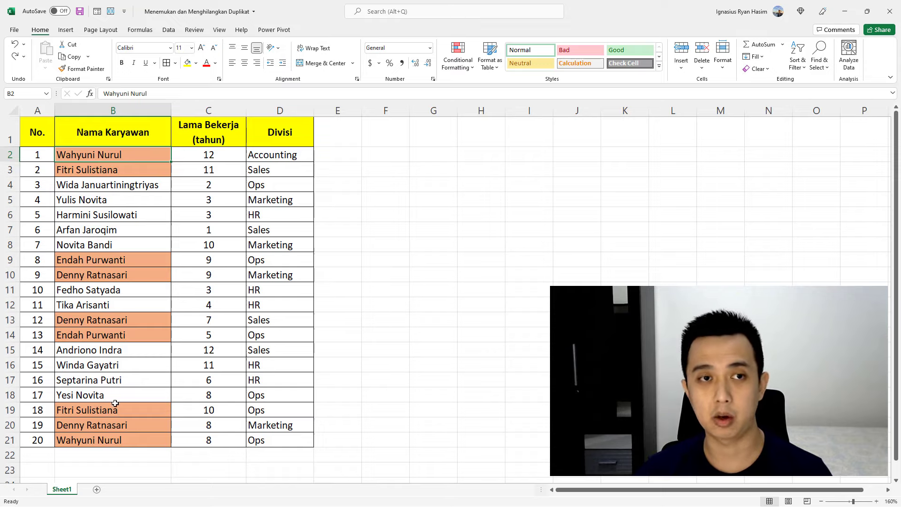
pyautogui.click(119, 110)
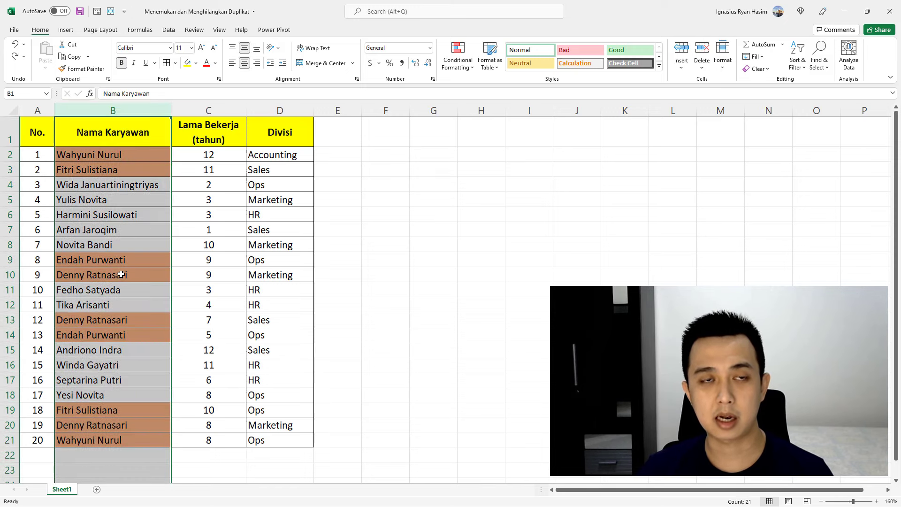
# Open Remove Duplicates from the Data tab's Data Tools group for the employee table
pyautogui.click(170, 30)
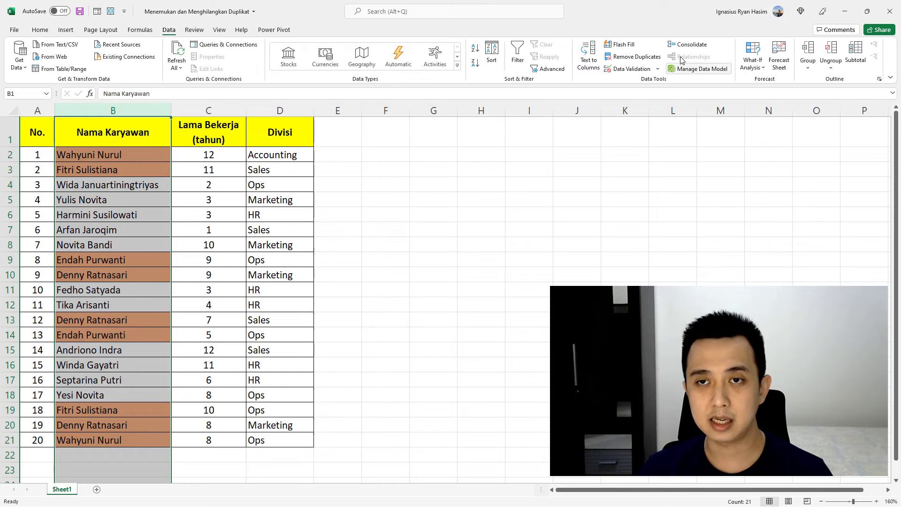
pyautogui.click(649, 59)
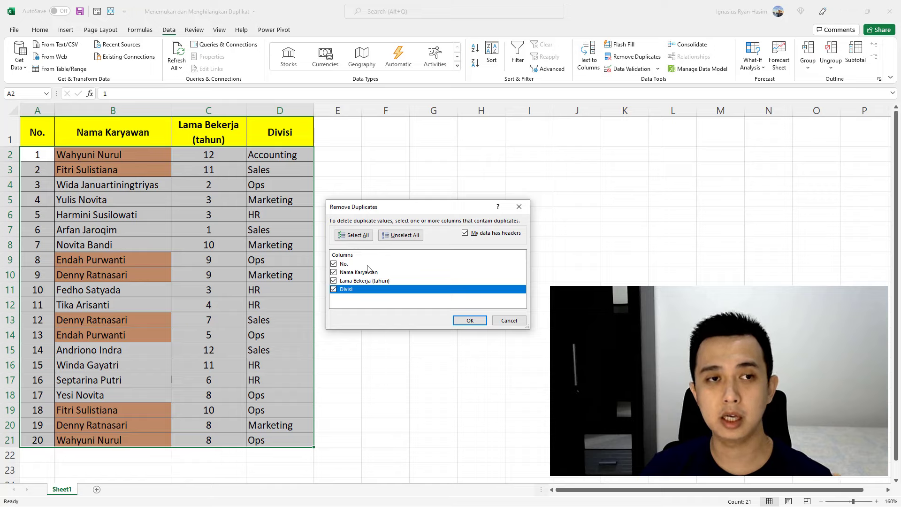
# Remove rows with duplicate Nama Karyawan values, unchecking No., Lama Bekerja (tahun) and Divisi
pyautogui.click(334, 264)
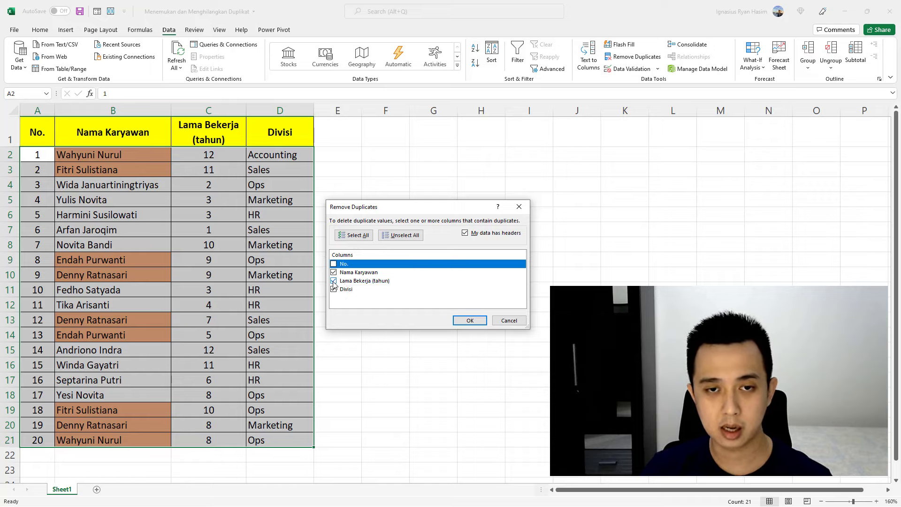
pyautogui.click(334, 281)
pyautogui.click(334, 290)
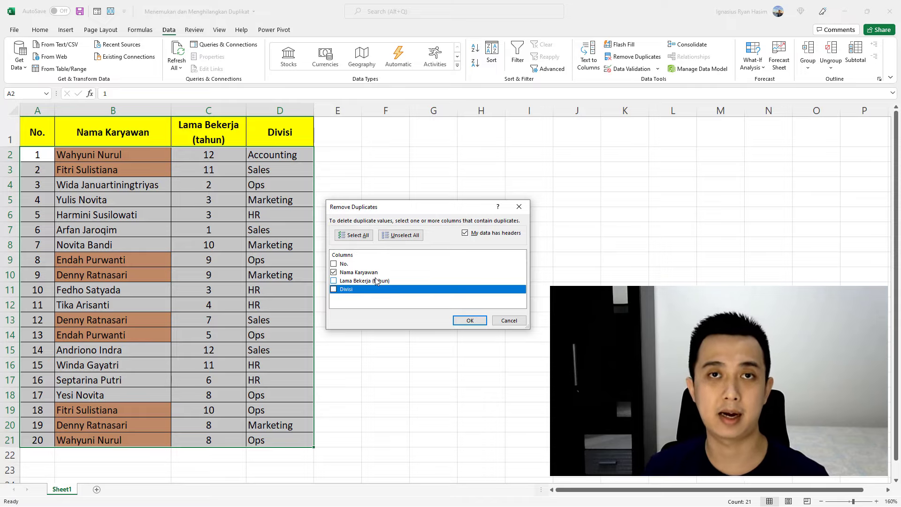
pyautogui.click(469, 321)
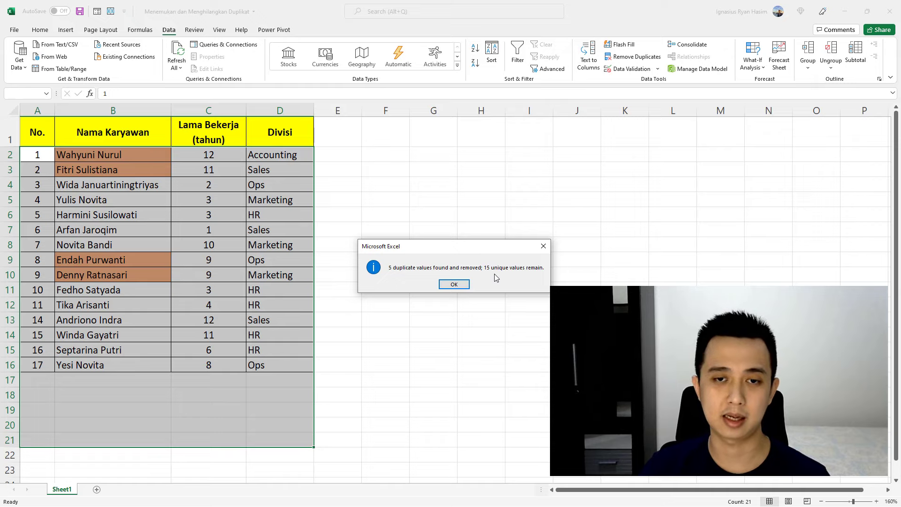
# Dismiss the 5-duplicates-removed report and select the remaining names in B2:B16
pyautogui.click(454, 285)
pyautogui.click(443, 231)
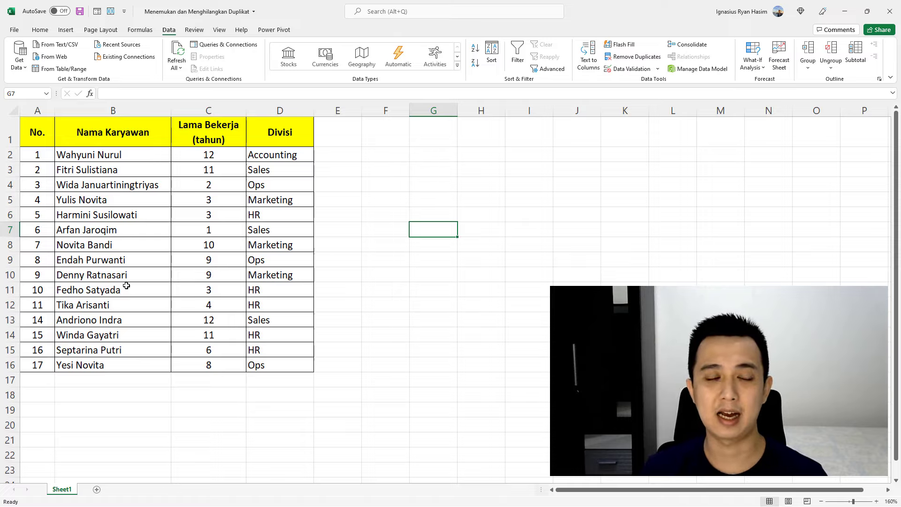
pyautogui.moveTo(130, 155); pyautogui.dragTo(150, 363)
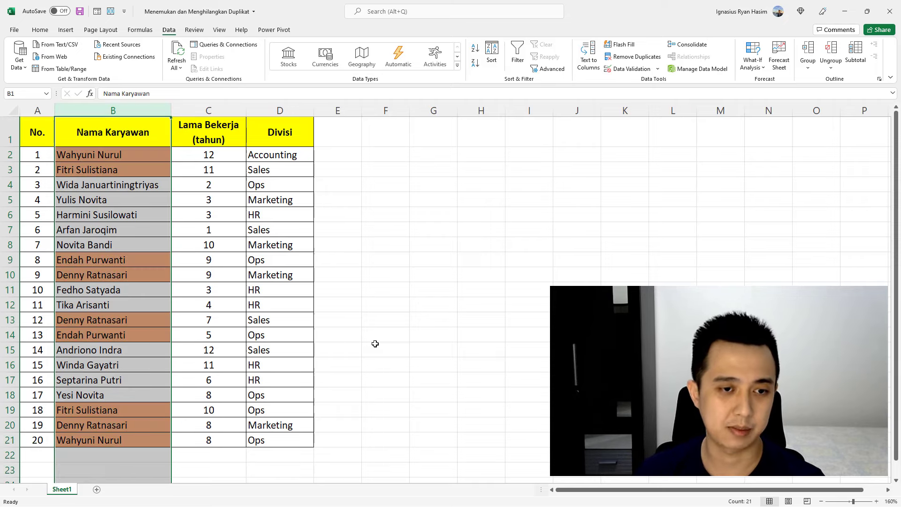
# Deselect the names column and select cell G2 for the unique list
pyautogui.click(375, 343)
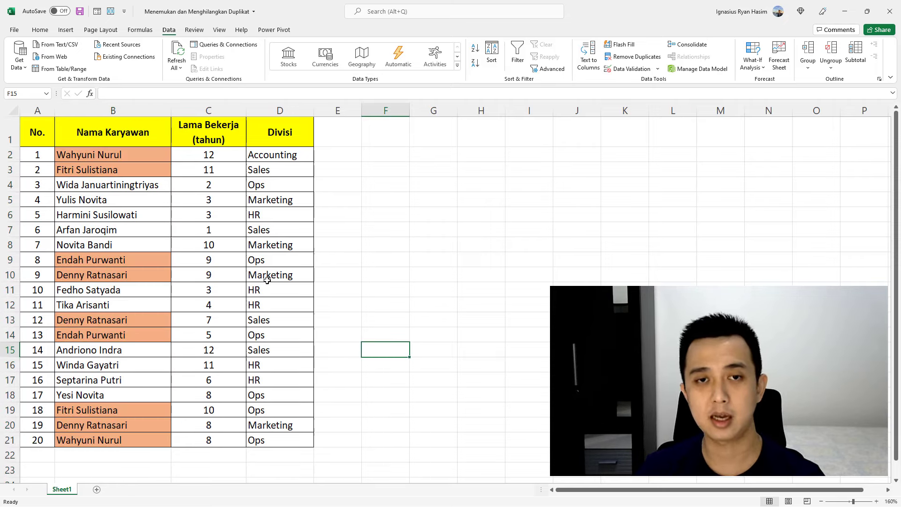
pyautogui.click(413, 162)
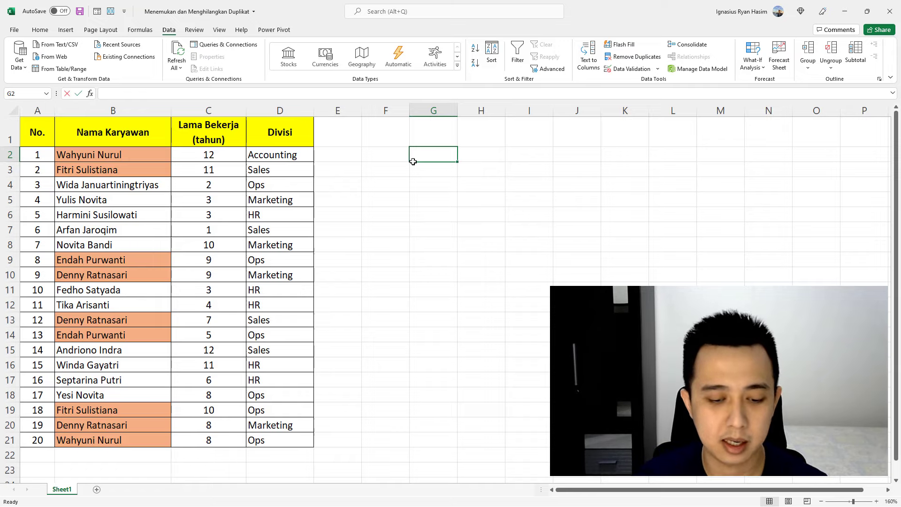
# Enter =UNIQUE(B2:B21) in G2 to spill the 15 distinct employee names
pyautogui.write('=unique')
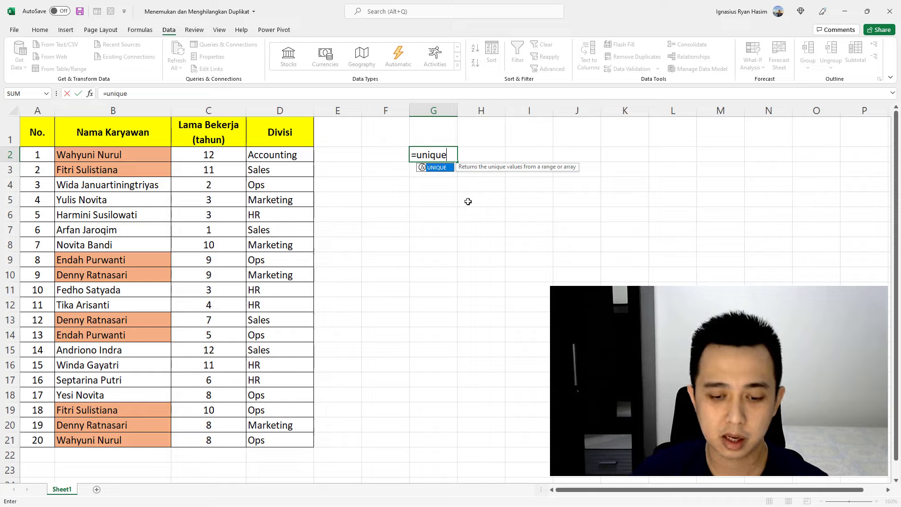
pyautogui.write('(')
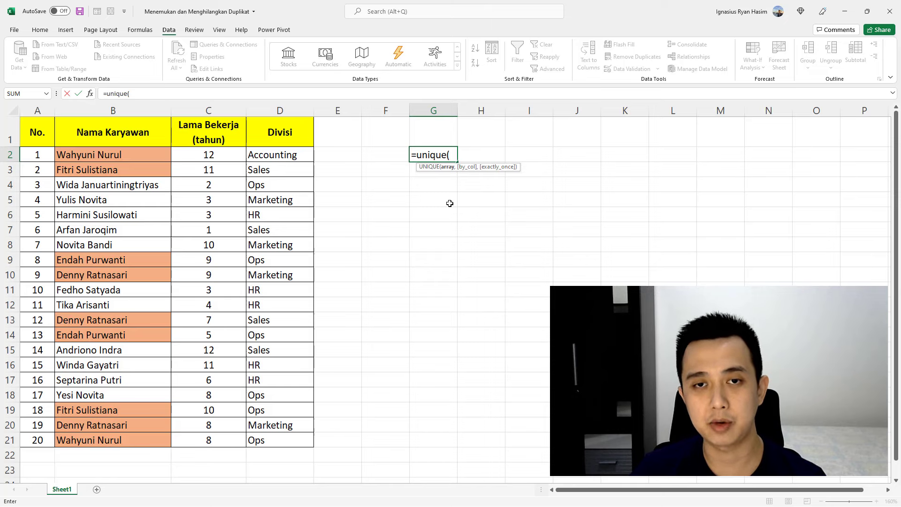
pyautogui.moveTo(135, 158); pyautogui.dragTo(138, 442)
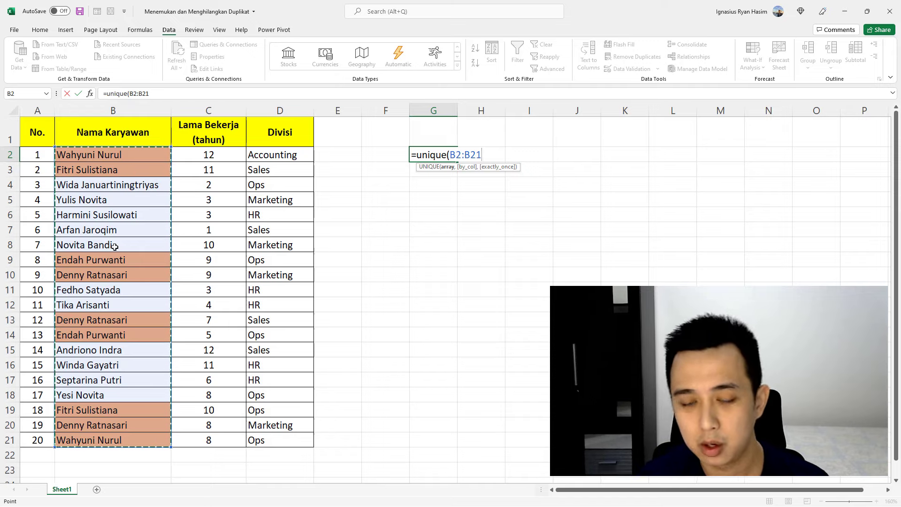
pyautogui.write(')')
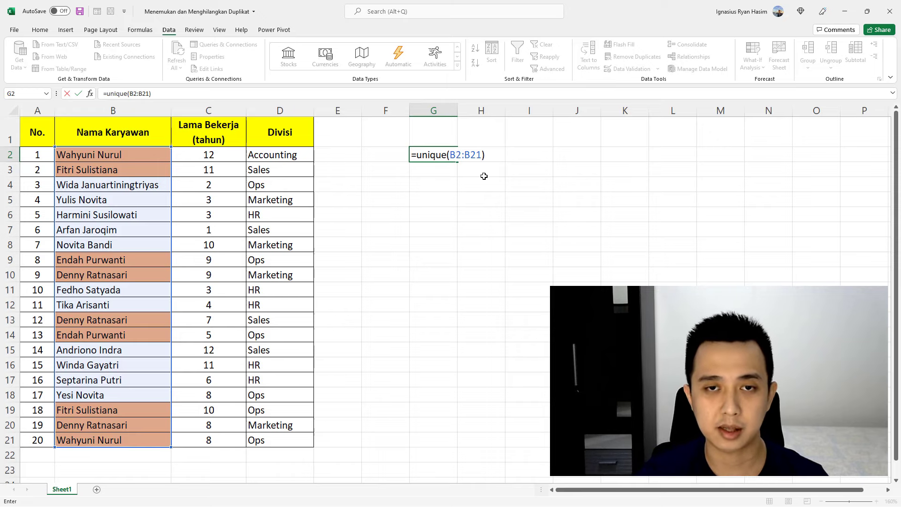
pyautogui.press('Return')
pyautogui.click(530, 154)
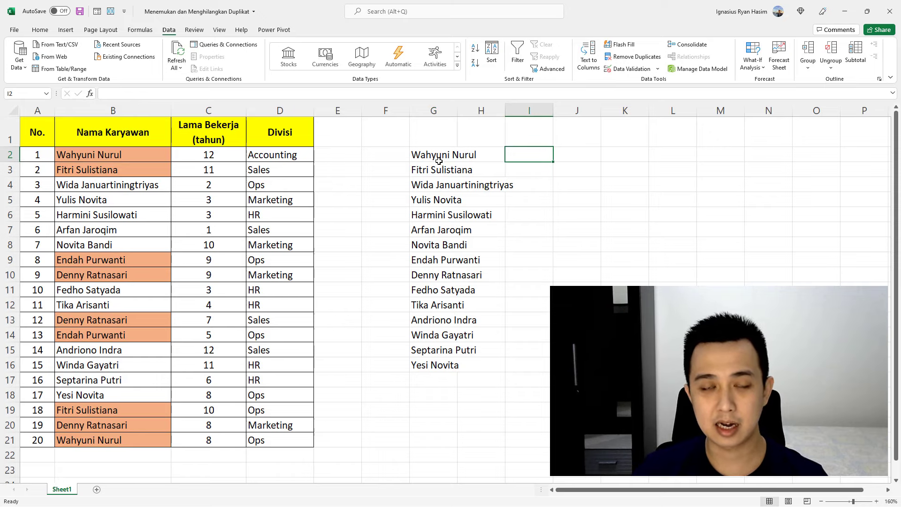
# AutoFit column G so all 15 spilled unique names in G2:G16 display in full
pyautogui.moveTo(439, 161); pyautogui.dragTo(436, 362)
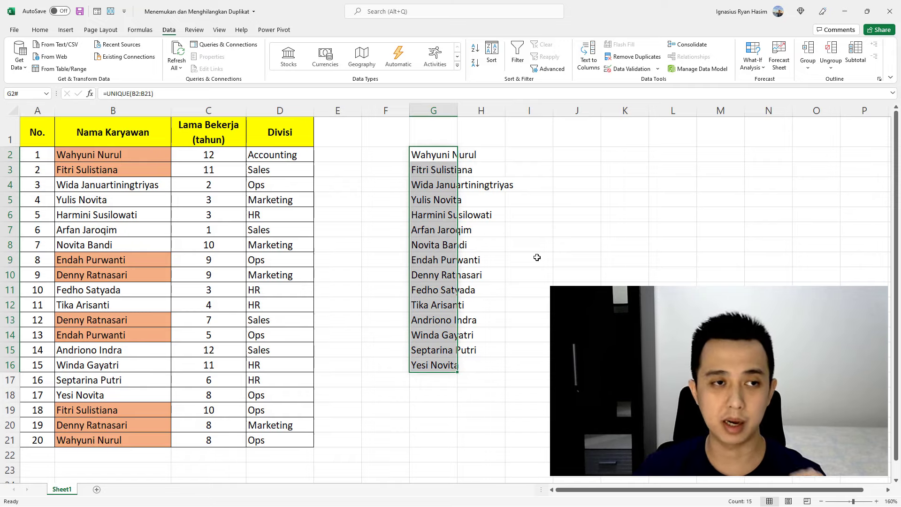
pyautogui.doubleClick(458, 111)
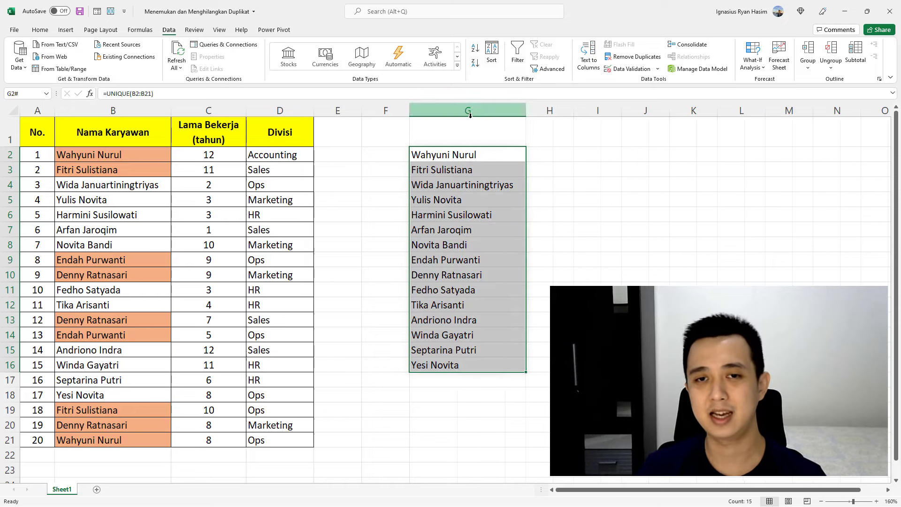
pyautogui.click(597, 194)
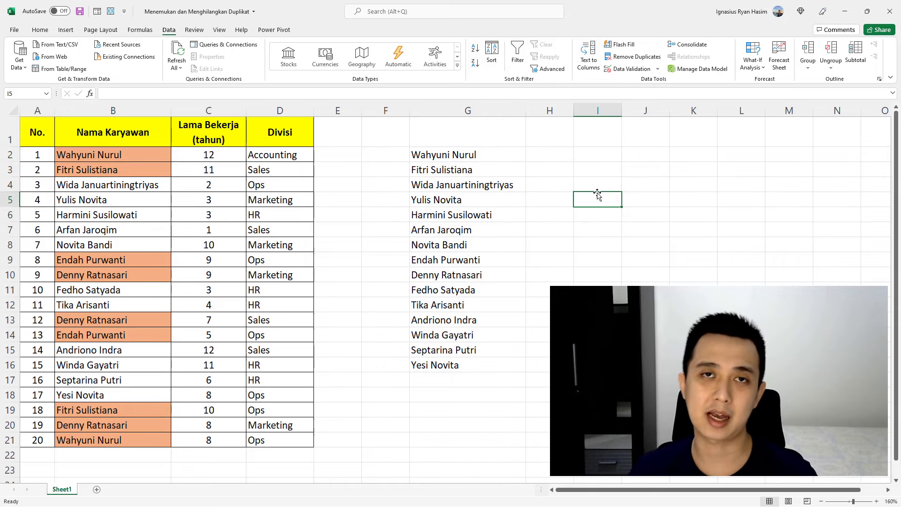